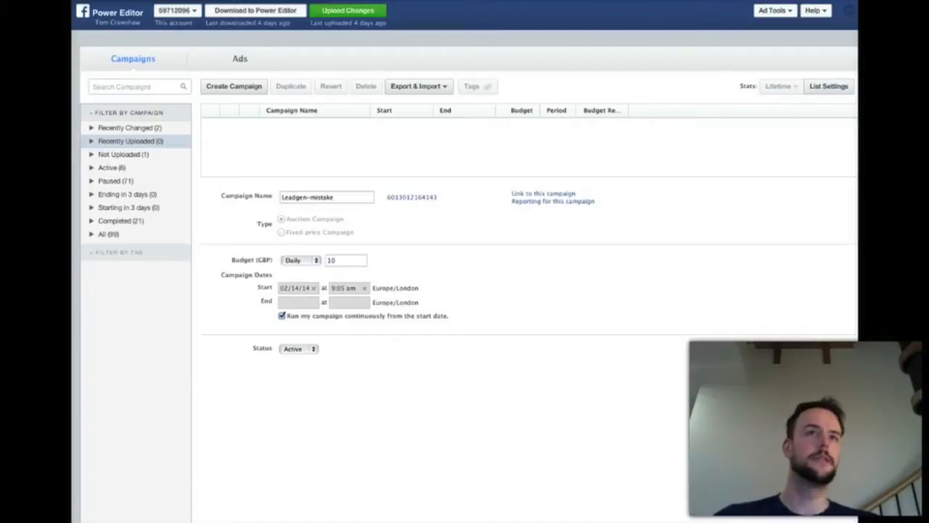
Download the selected ad account with all campaigns from the start of time, accepting the loss of changes not uploaded.
left_click(235, 13)
left_click(222, 13)
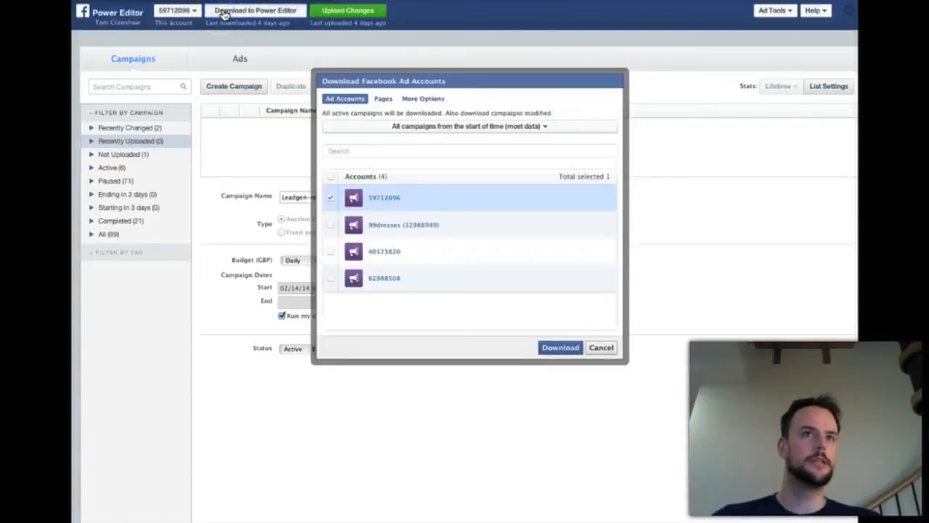
left_click(550, 347)
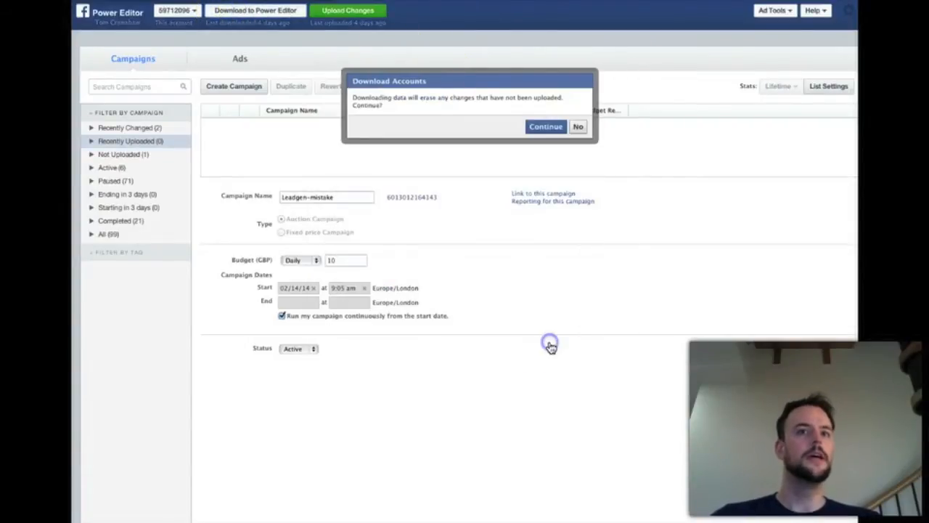
left_click(539, 126)
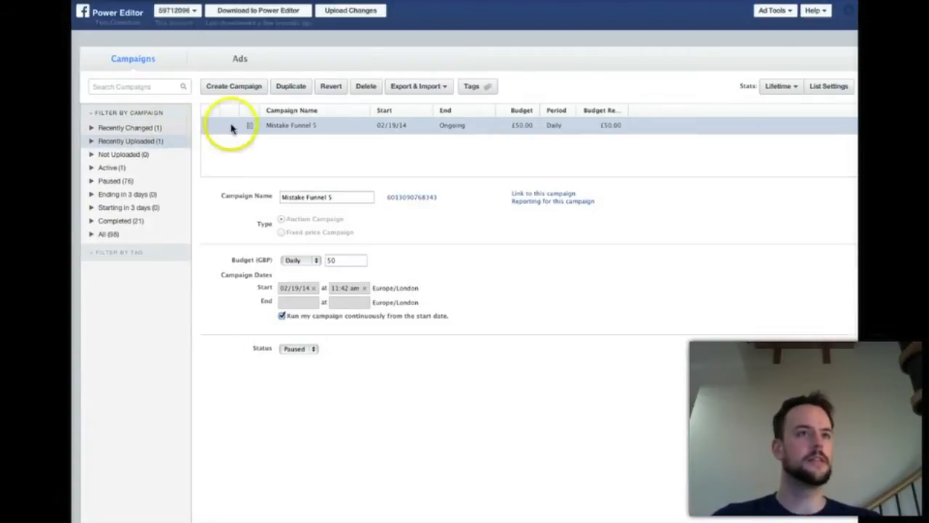
Look through the not uploaded and recently uploaded campaign filters, and open the Mistake Funnel 5 campaign.
left_click(132, 156)
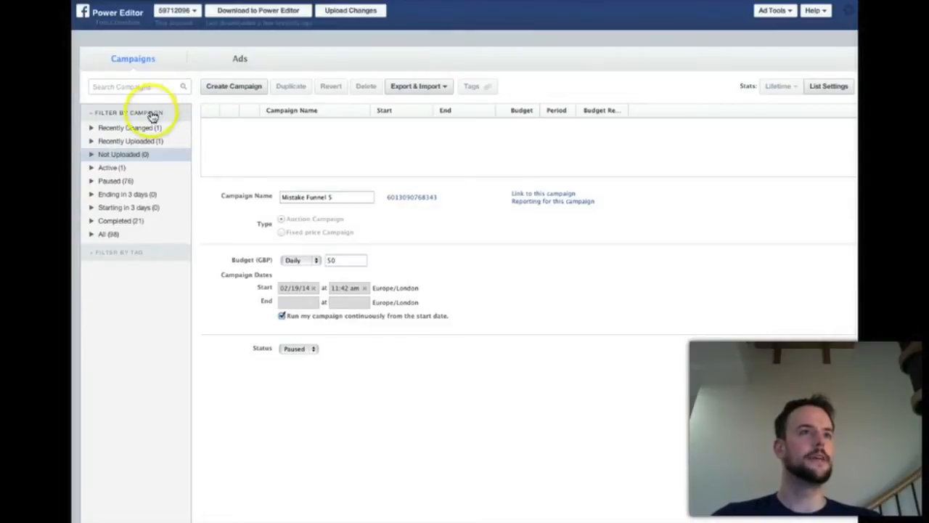
left_click(89, 146)
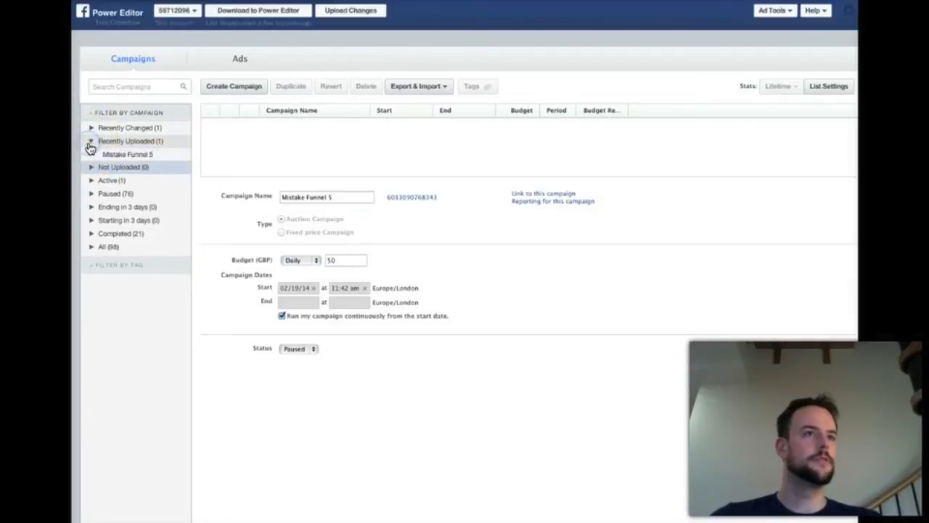
left_click(108, 155)
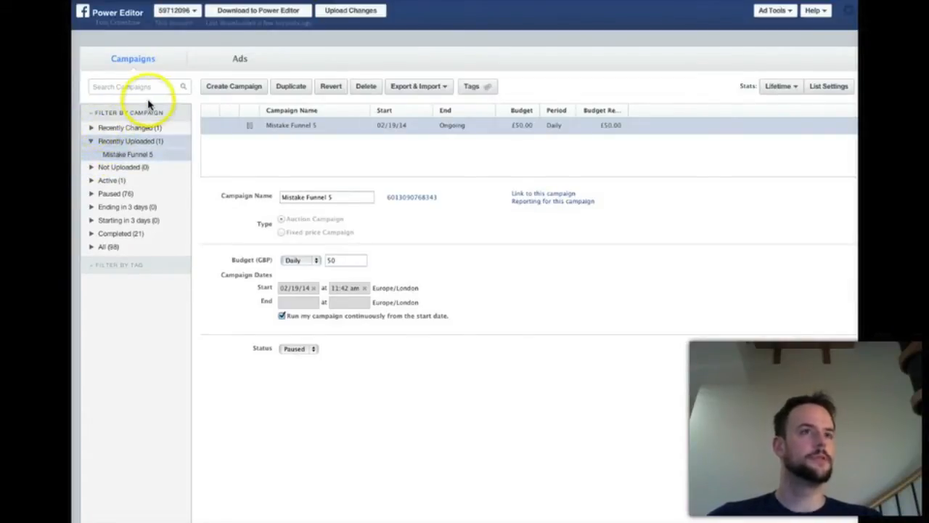
Create a new campaign named test1.
left_click(217, 88)
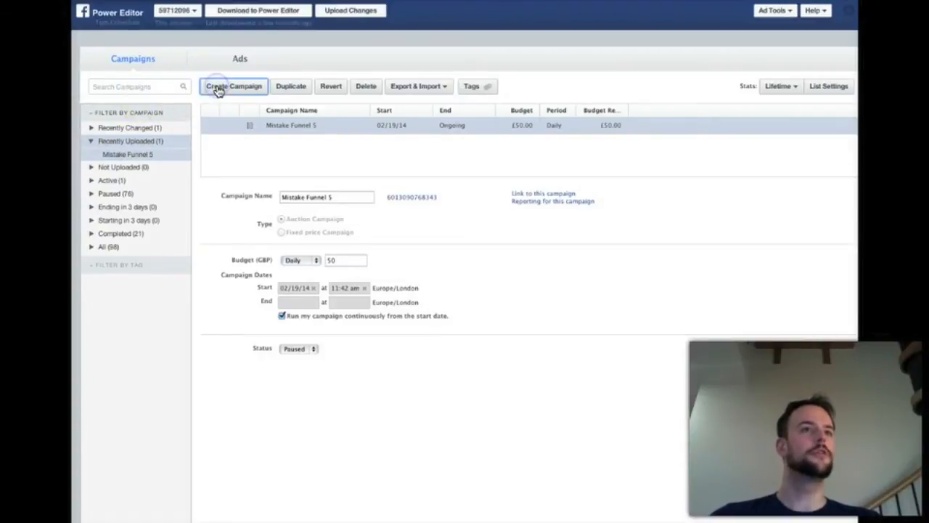
left_click(315, 210)
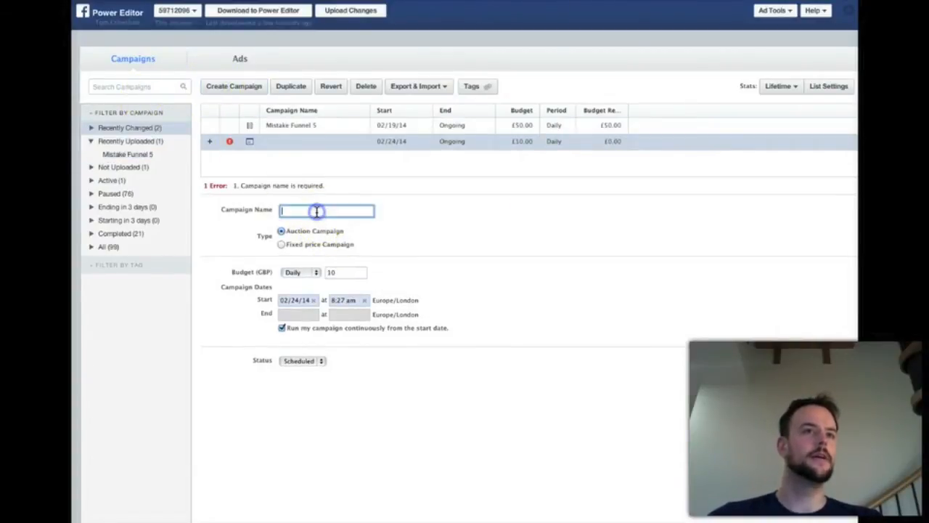
type("t")
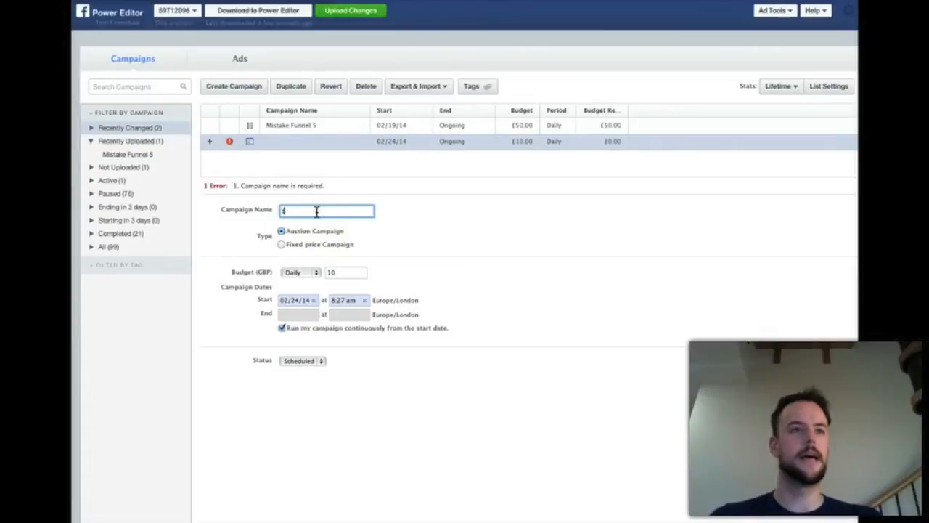
type("est1")
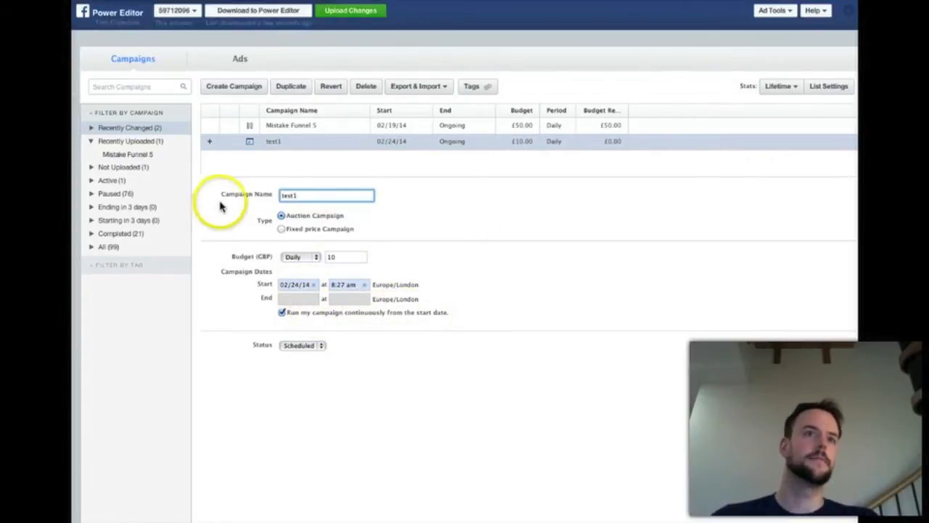
Show the ads and set the objective of ad1 to Clicks to Website.
left_click(283, 140)
left_click(245, 61)
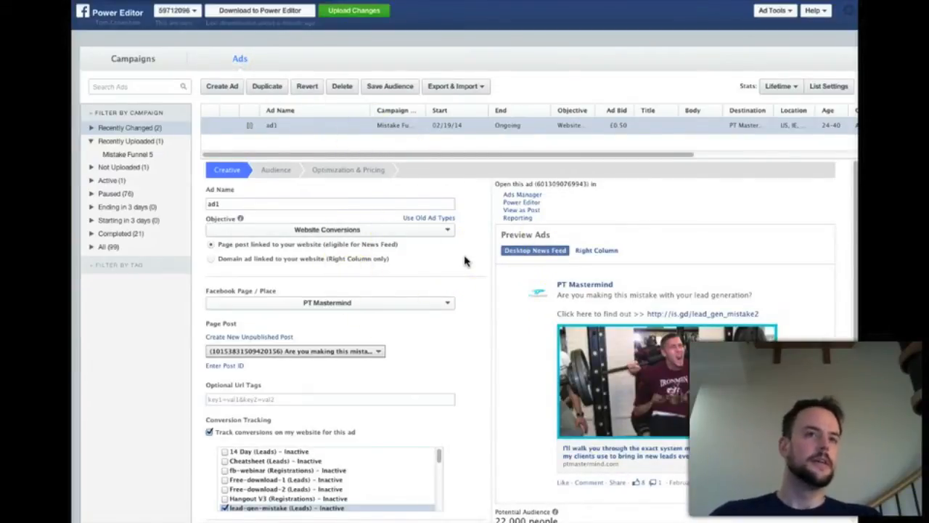
left_click(414, 233)
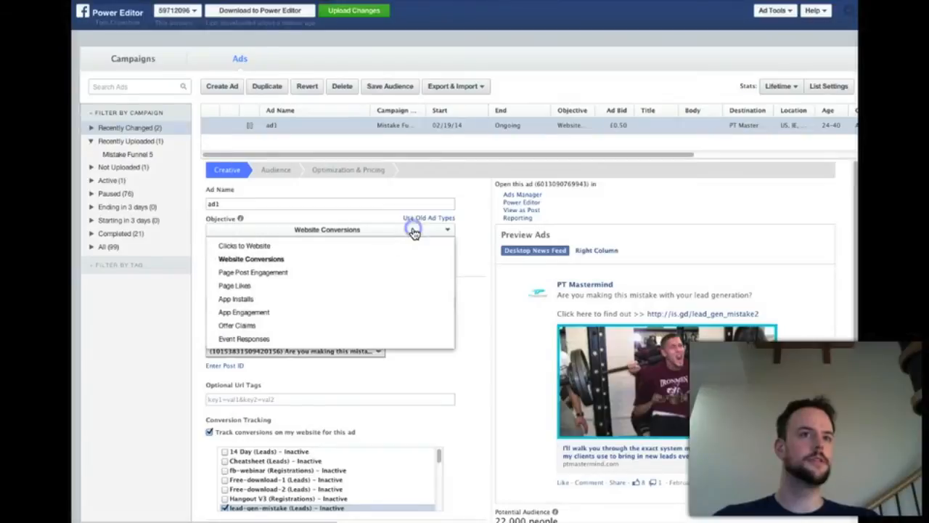
left_click(355, 247)
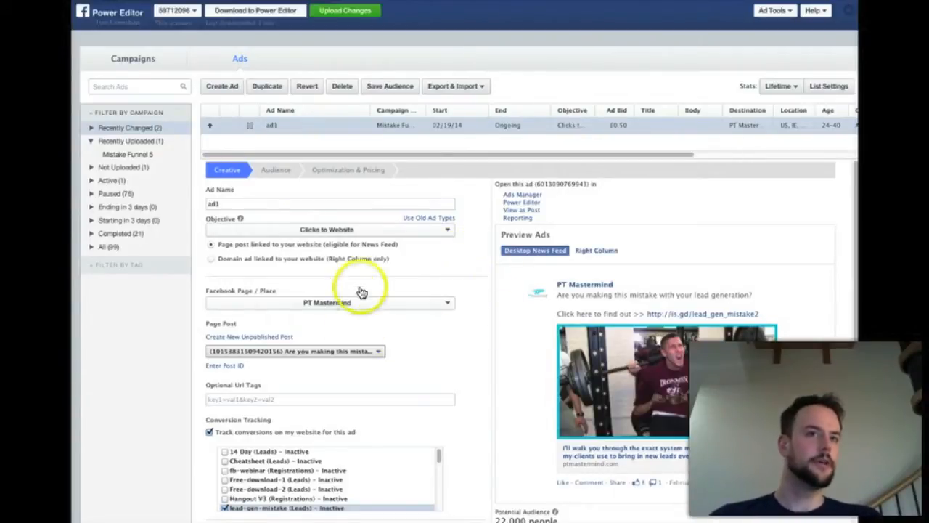
Review the Facebook pages and existing page posts that can be chosen for ad1.
left_click(397, 305)
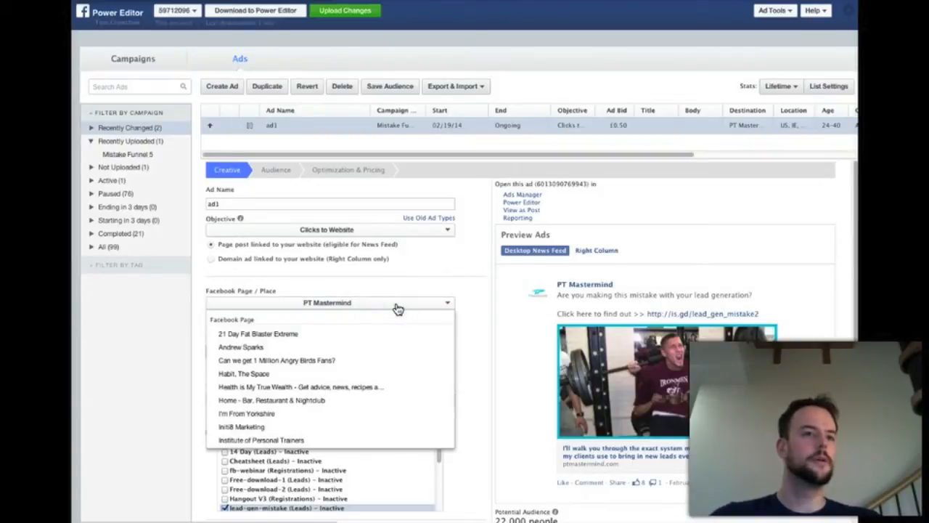
left_click(393, 281)
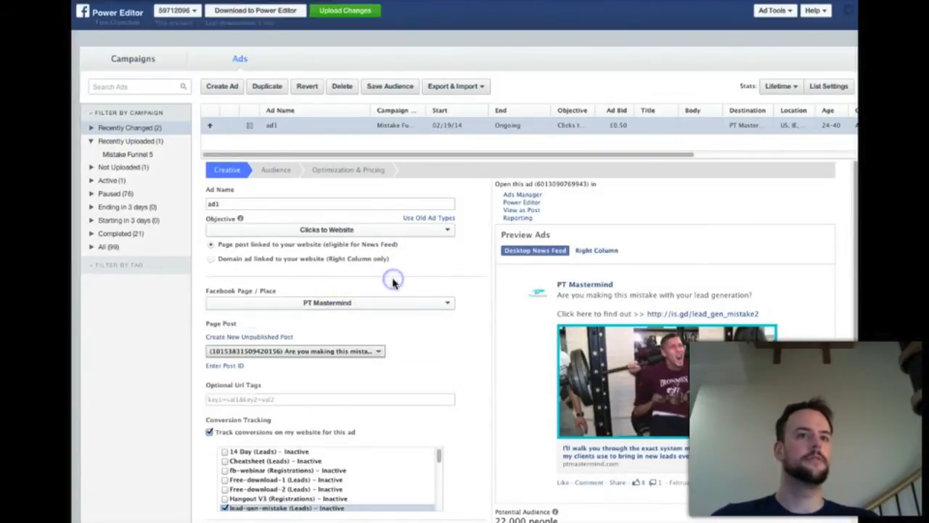
scroll(460, 348, "down", 2)
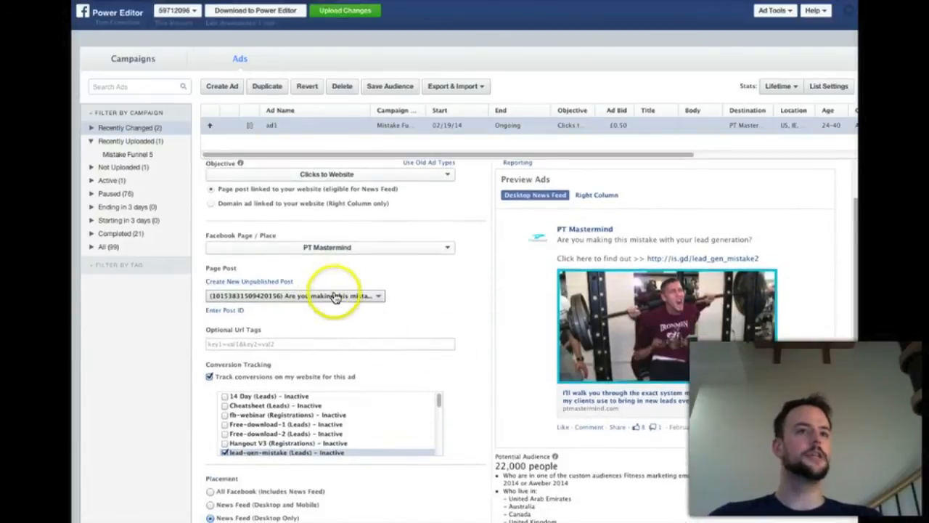
left_click(342, 296)
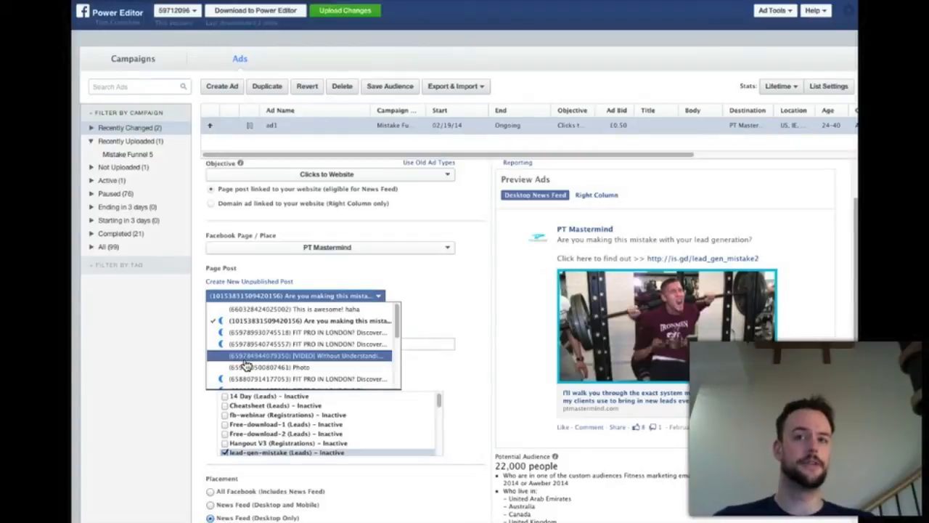
left_click(452, 304)
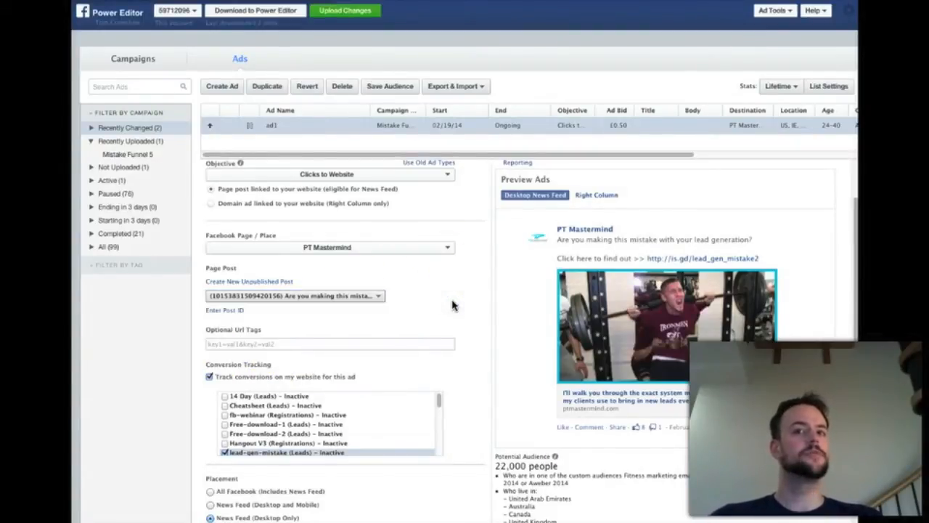
Examine the photo and link forms for a new unpublished page post, including the call-to-action options, and cancel without creating one.
left_click(281, 282)
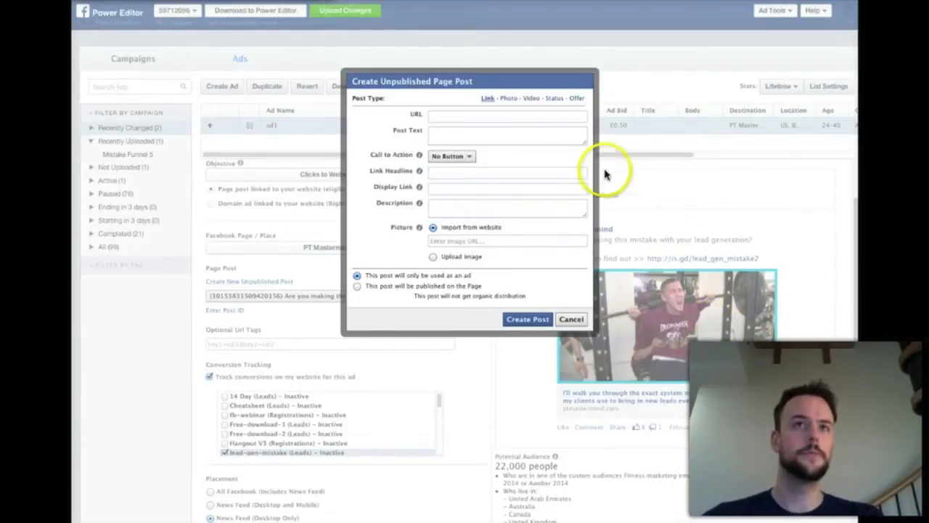
left_click(511, 98)
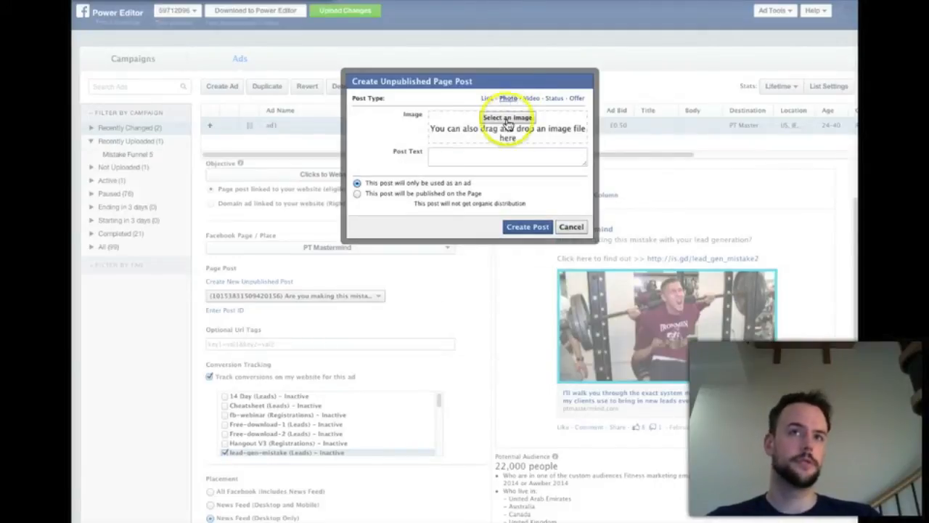
left_click(468, 151)
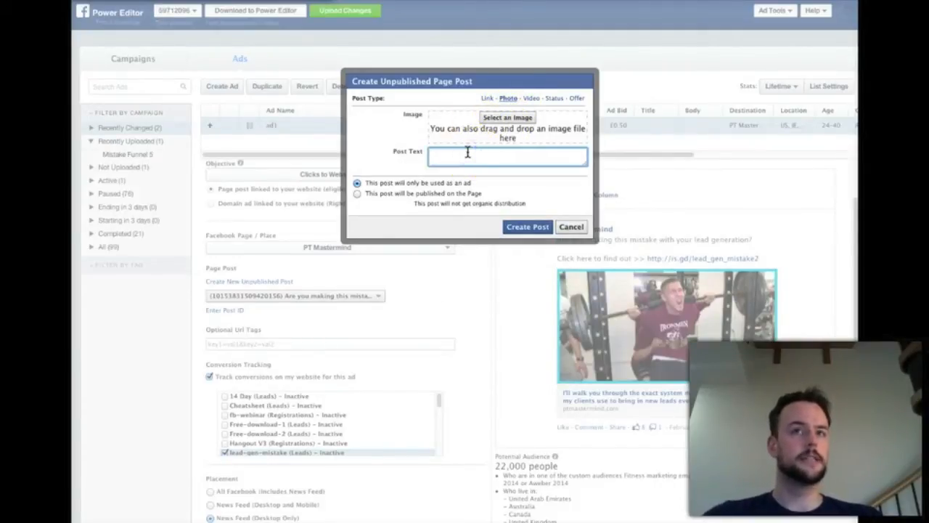
left_click(486, 100)
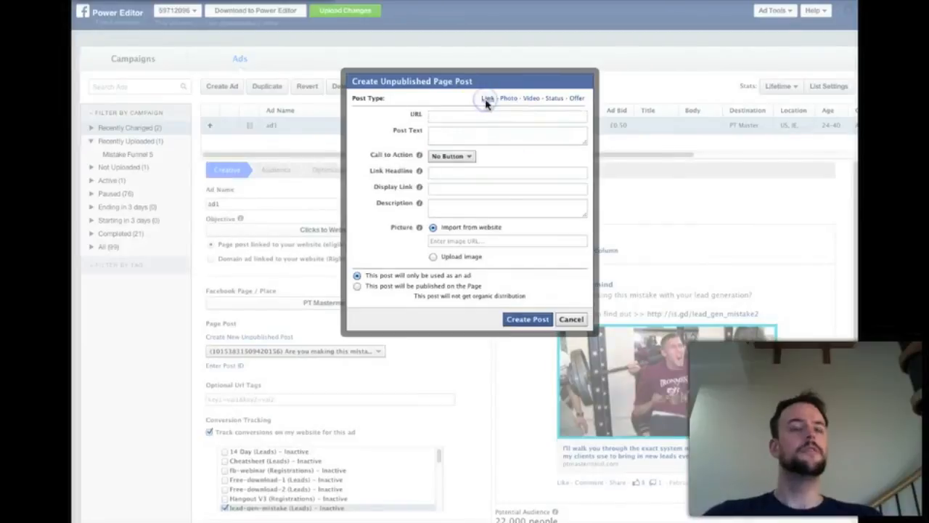
left_click(456, 155)
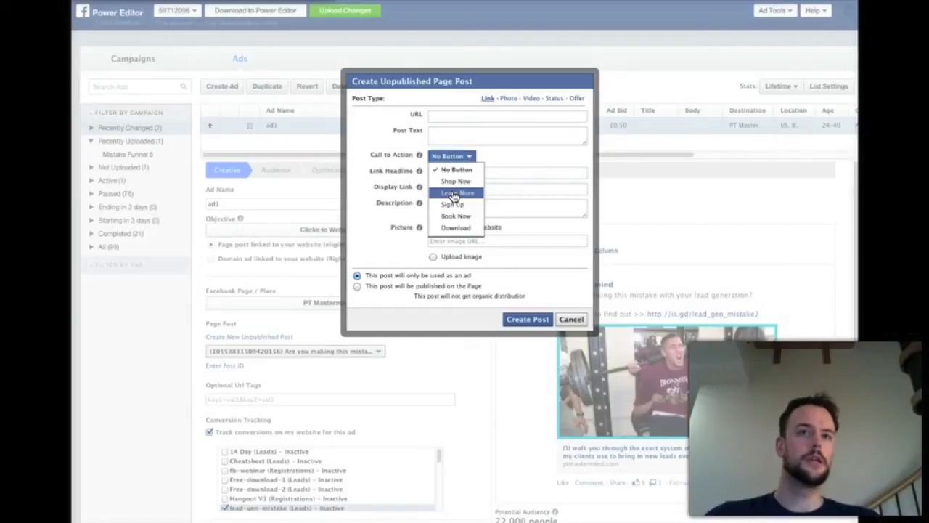
left_click(387, 188)
left_click(468, 152)
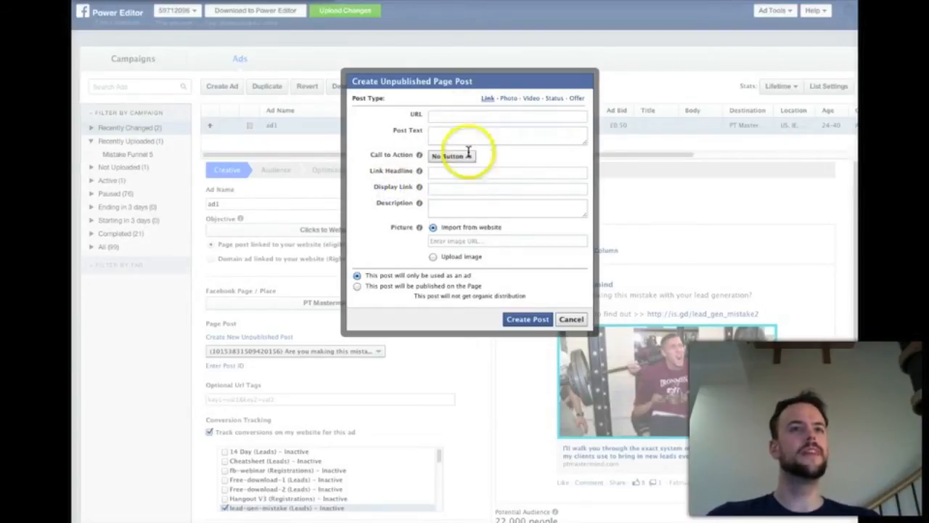
left_click(571, 319)
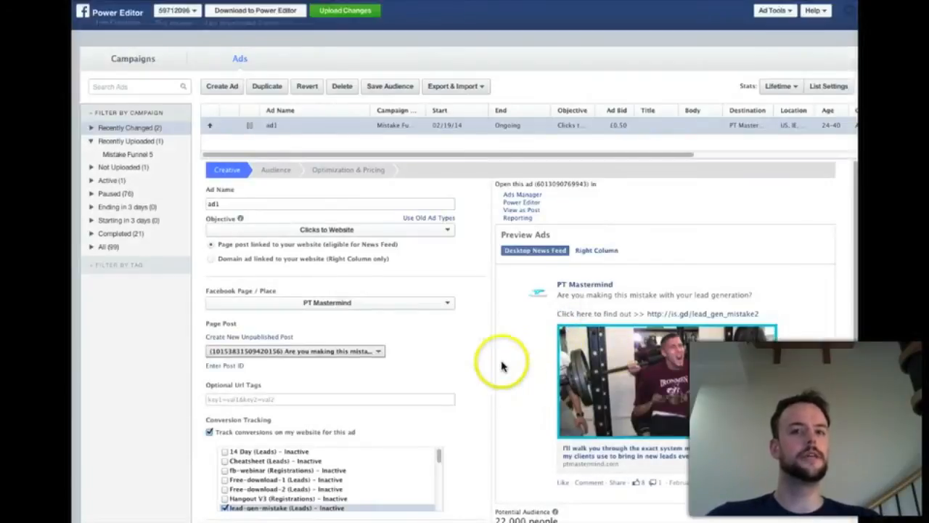
Turn off conversion tracking on the website for ad1 and dismiss the offsite conversion notice.
scroll(505, 360, "down", 2)
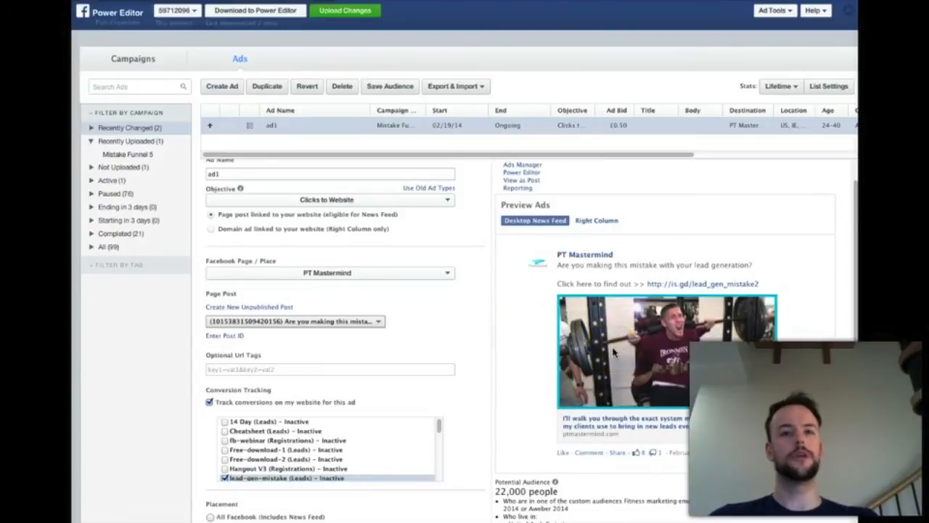
scroll(499, 334, "up", 2)
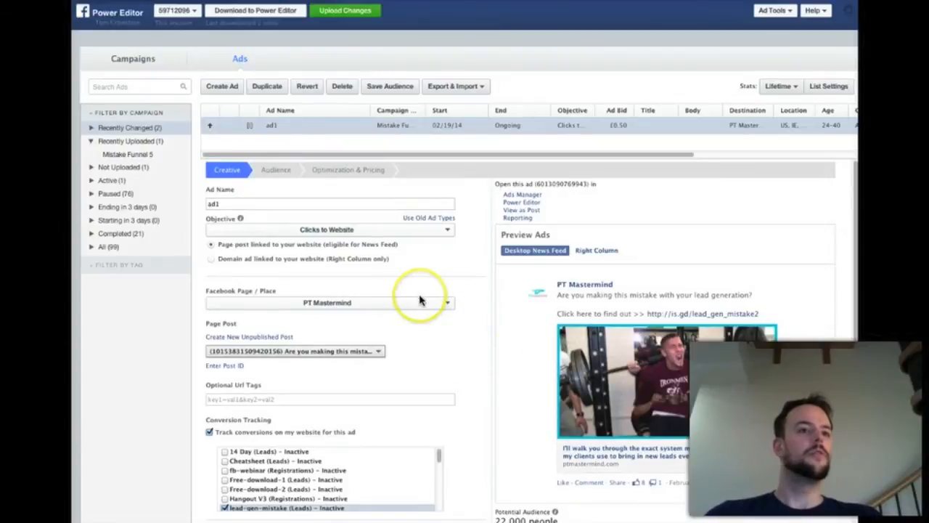
left_click(209, 431)
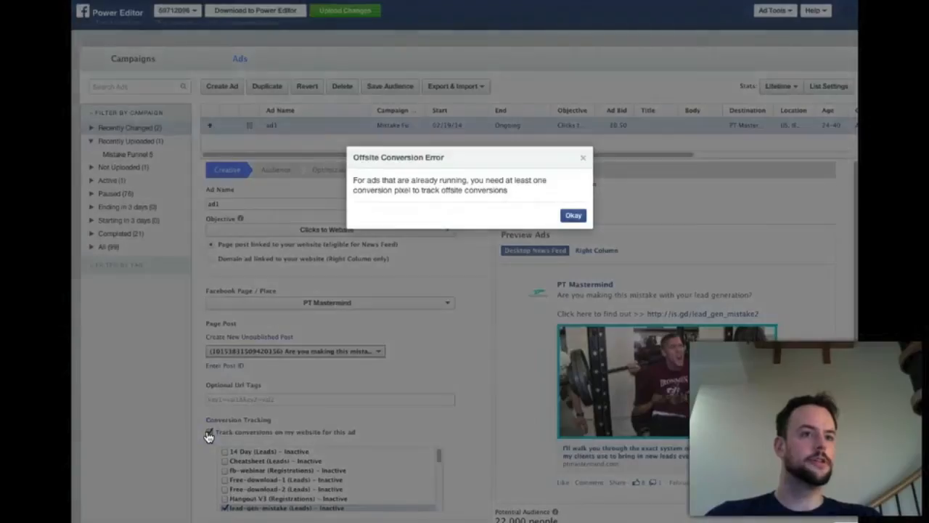
left_click(573, 215)
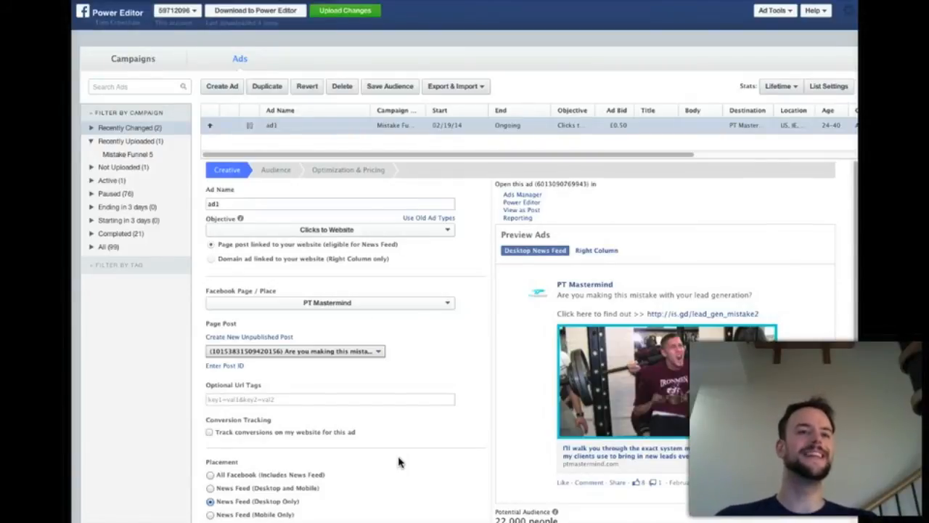
scroll(399, 462, "down", 2)
scroll(400, 458, "up", 2)
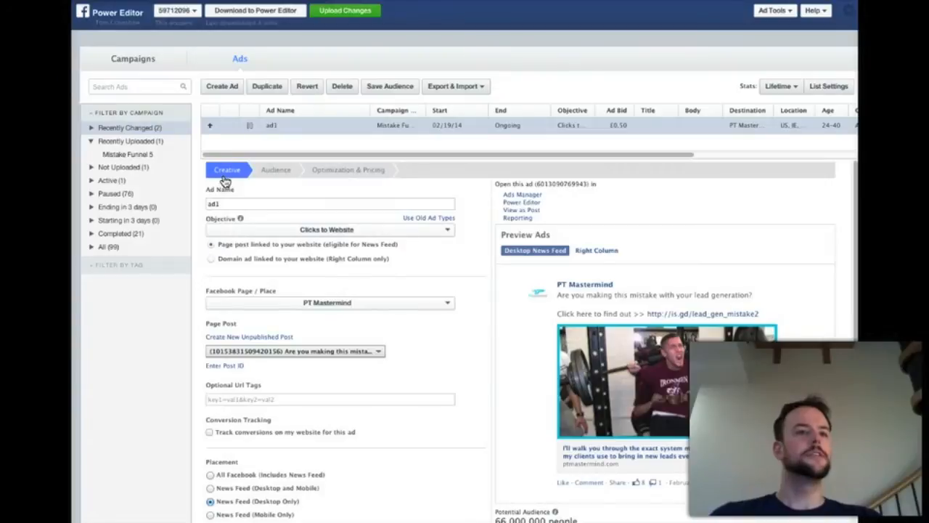
Review ad1's audience targeting, from custom audiences and location to age, gender and broad categories, and open the list of interests.
left_click(288, 170)
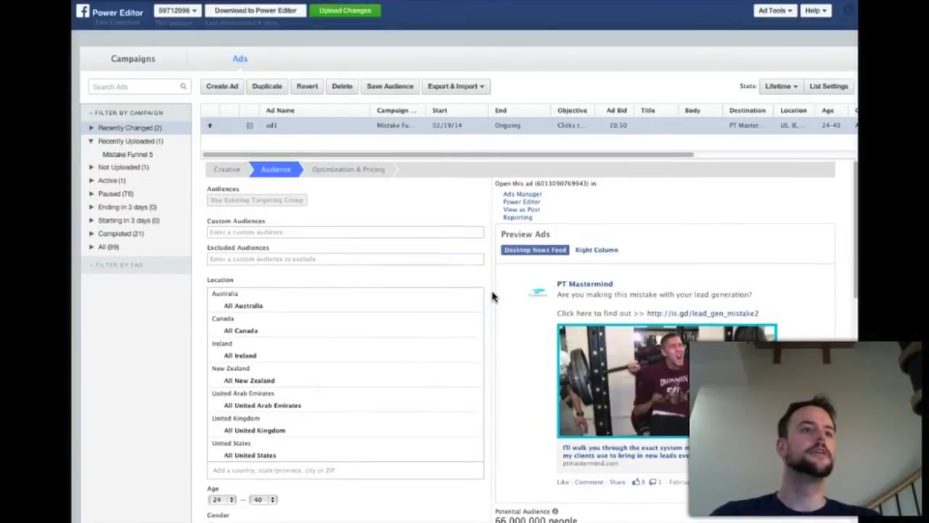
scroll(492, 296, "down", 2)
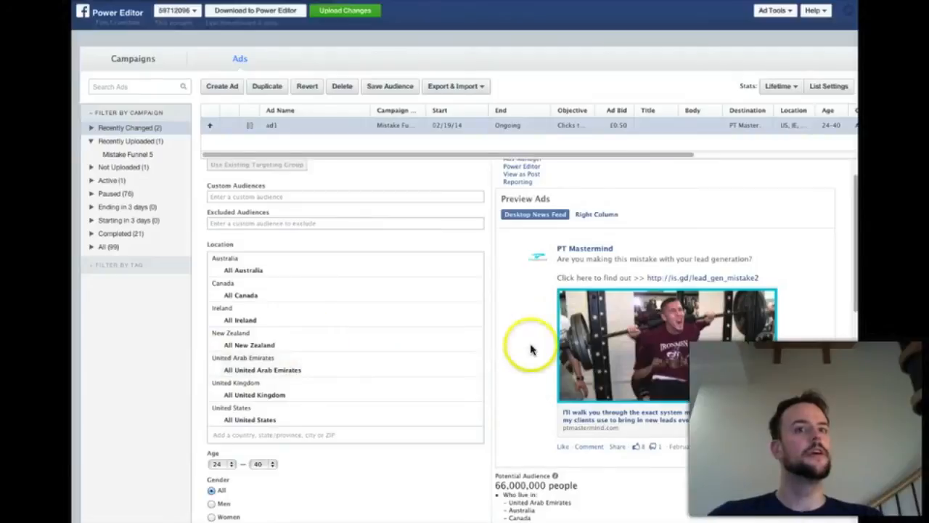
scroll(587, 352, "down", 4)
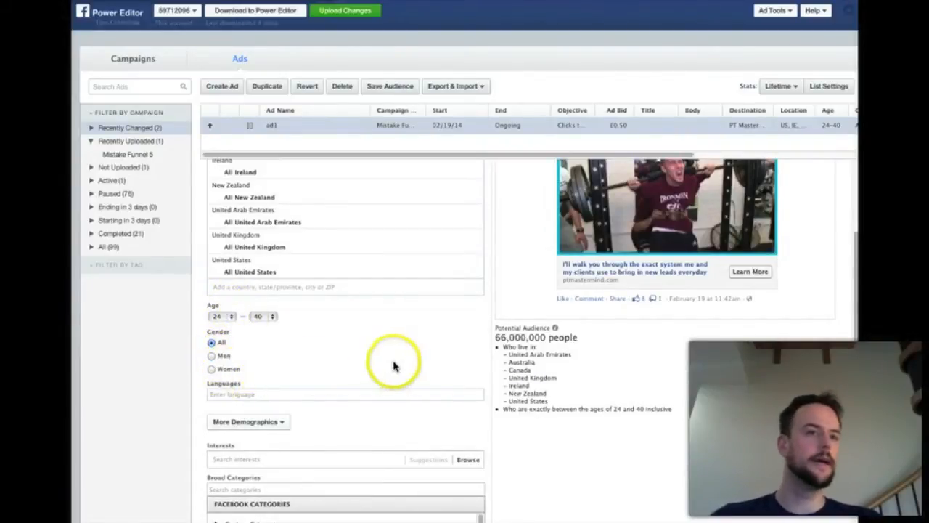
scroll(394, 364, "down", 3)
scroll(394, 364, "down", 1)
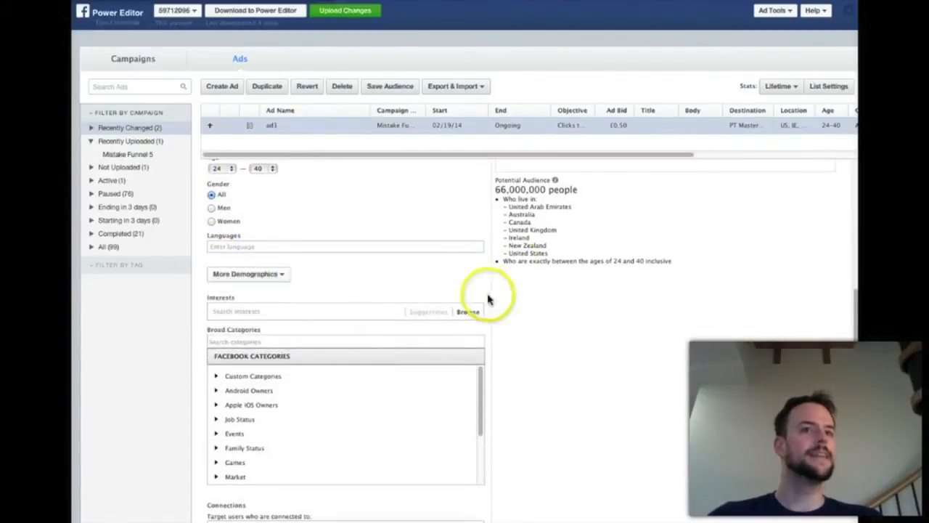
left_click(350, 308)
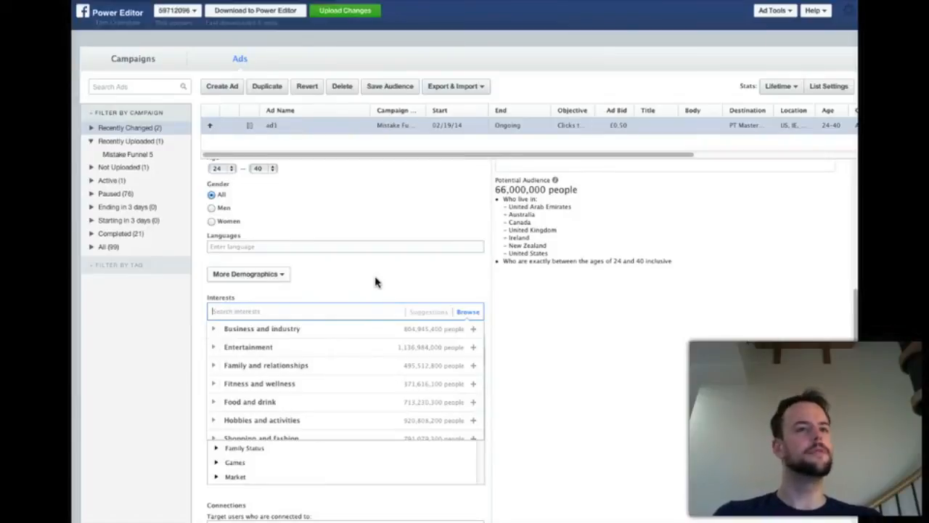
Review ad1's interest categories and connection targeting, and return to the start of its audience settings.
left_click(394, 279)
scroll(588, 334, "down", 3)
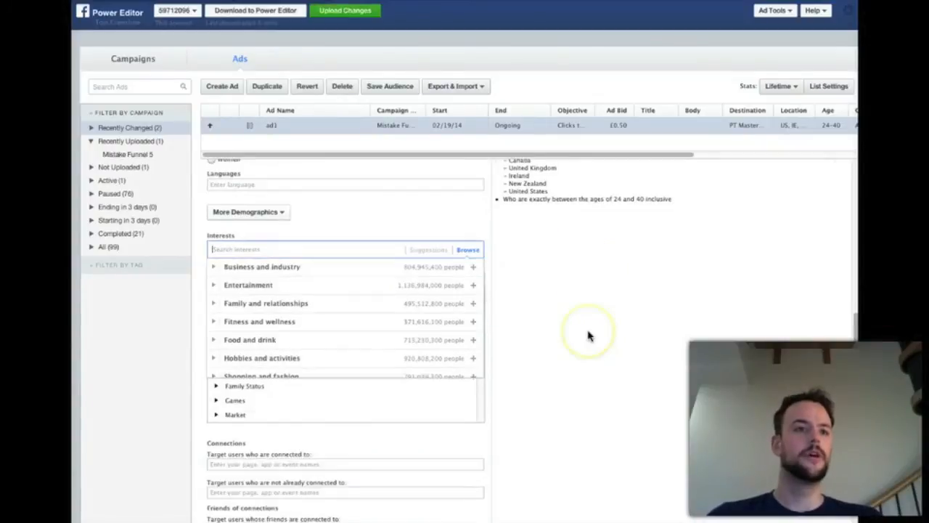
scroll(588, 335, "up", 3)
scroll(588, 336, "up", 5)
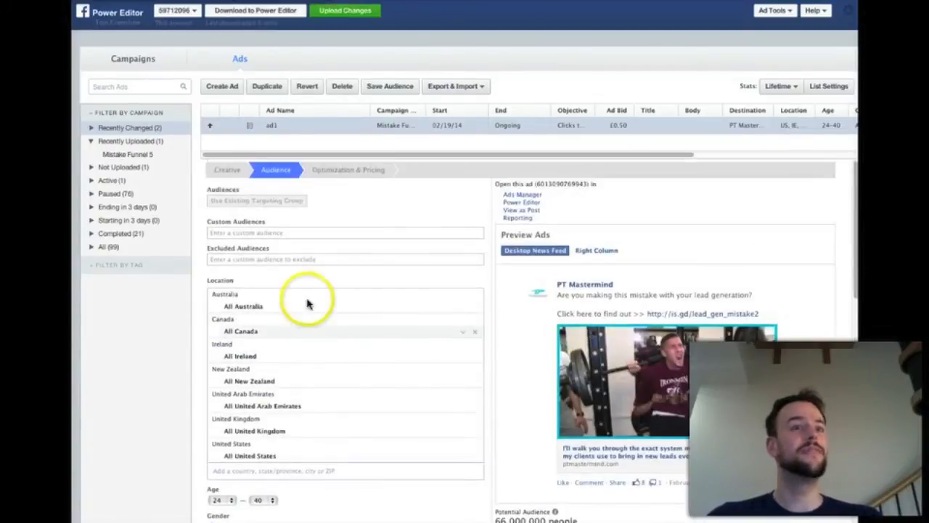
Examine ad1's optimization and pricing options, comparing the maximum CPC bid with the suggested range, and recheck its audience and ad preview.
left_click(349, 169)
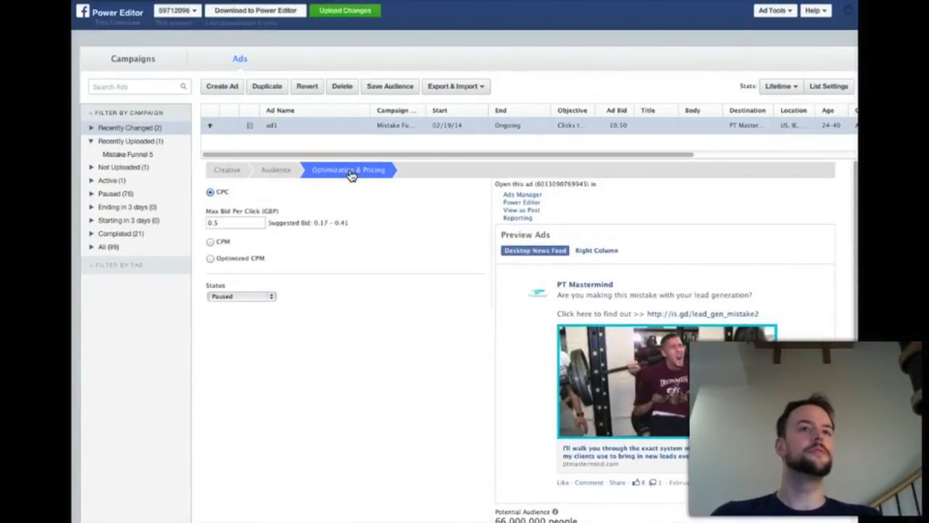
double_click(340, 222)
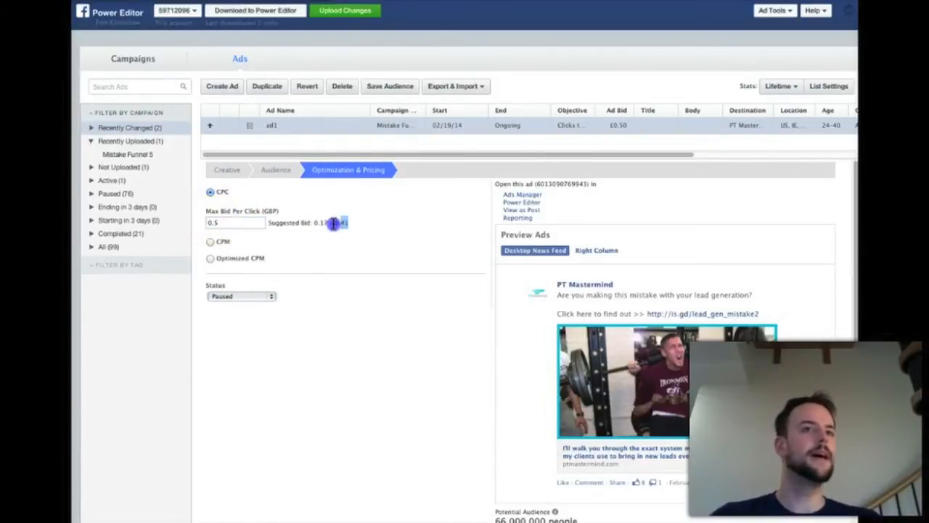
left_click(364, 223)
left_click(229, 224)
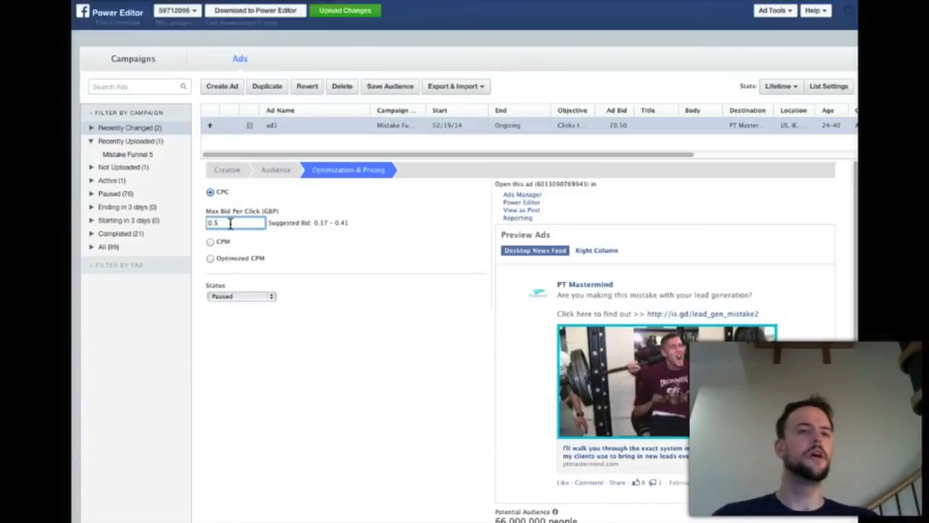
left_click(275, 170)
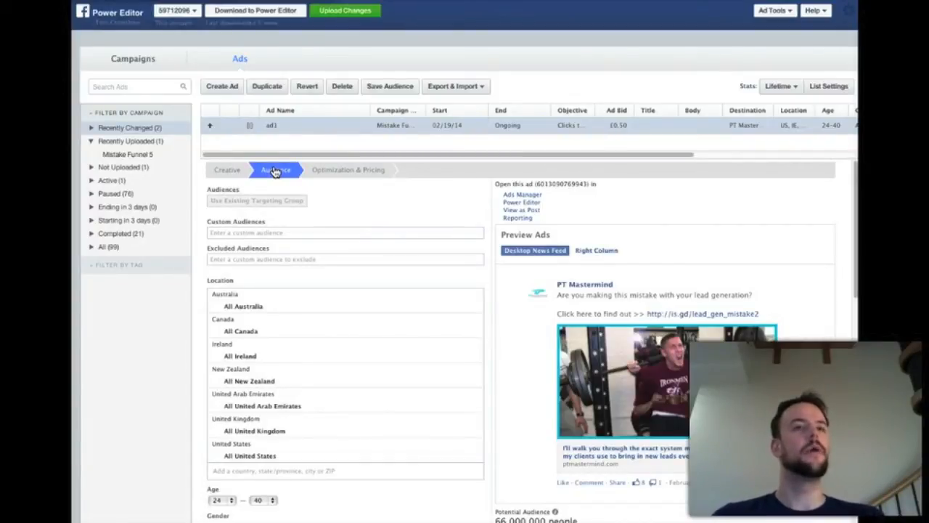
left_click(377, 171)
scroll(504, 322, "down", 2)
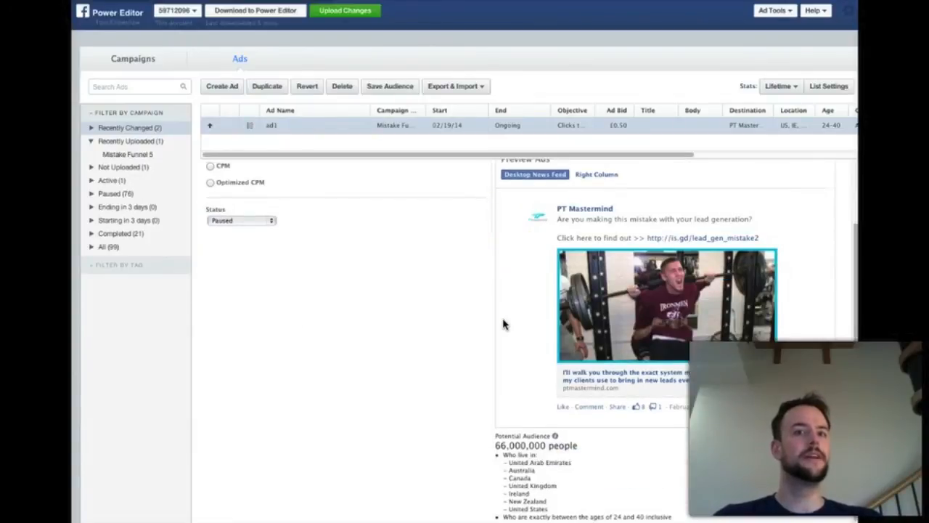
scroll(504, 322, "up", 2)
Upload the pending campaign and ad changes to Facebook, close the upload dialog and select ad1 in the ads list.
left_click(345, 11)
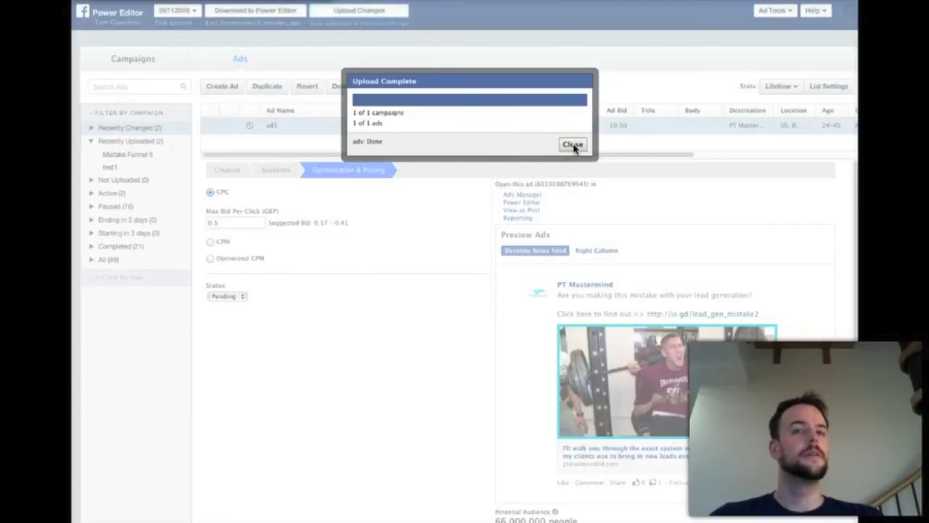
left_click(114, 383)
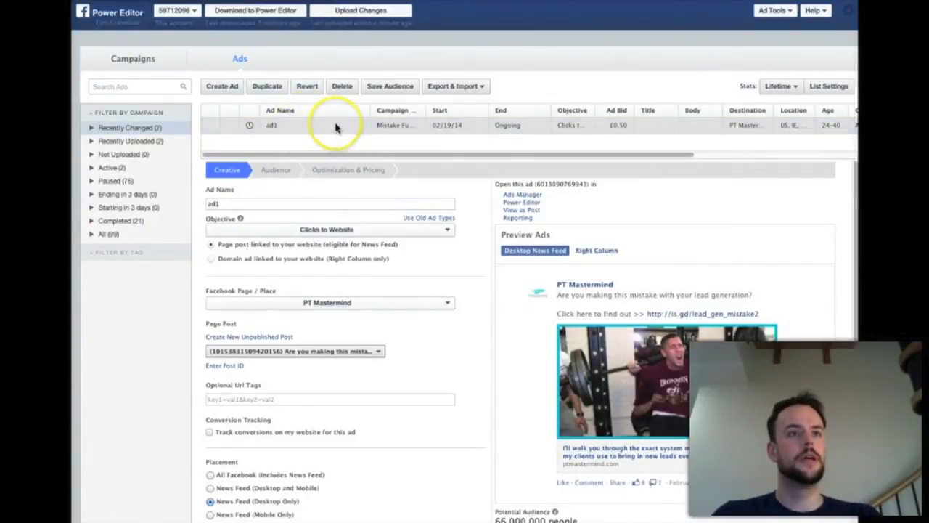
left_click(296, 129)
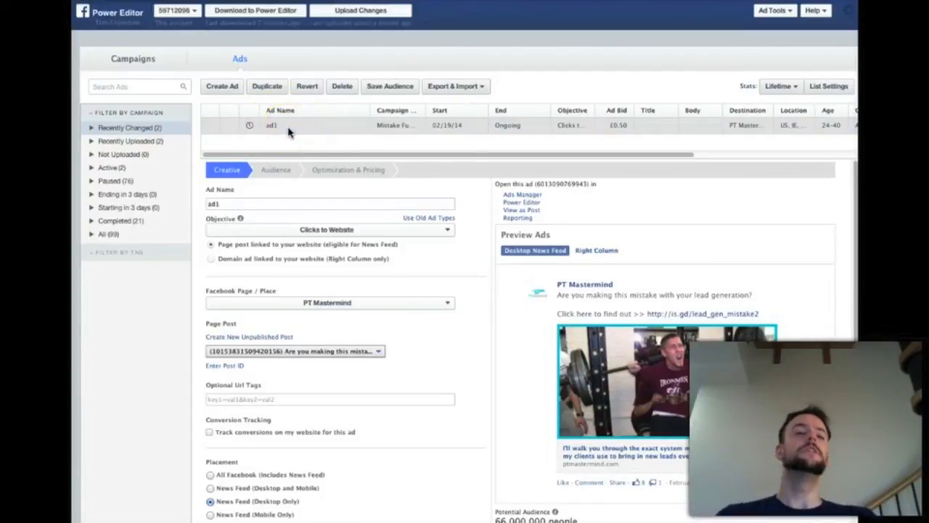